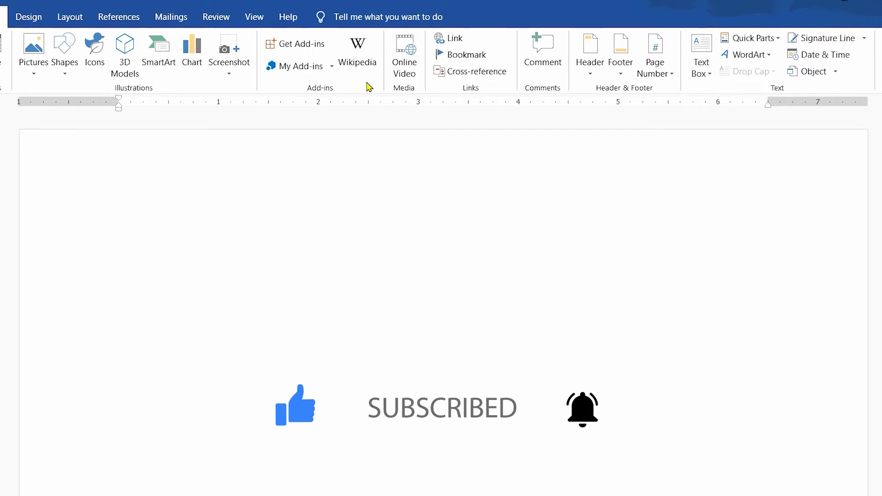
Browse the installed Office add-ins and the add-ins store, then close both windows.
{"action": "left_click", "coordinate": [331, 67]}
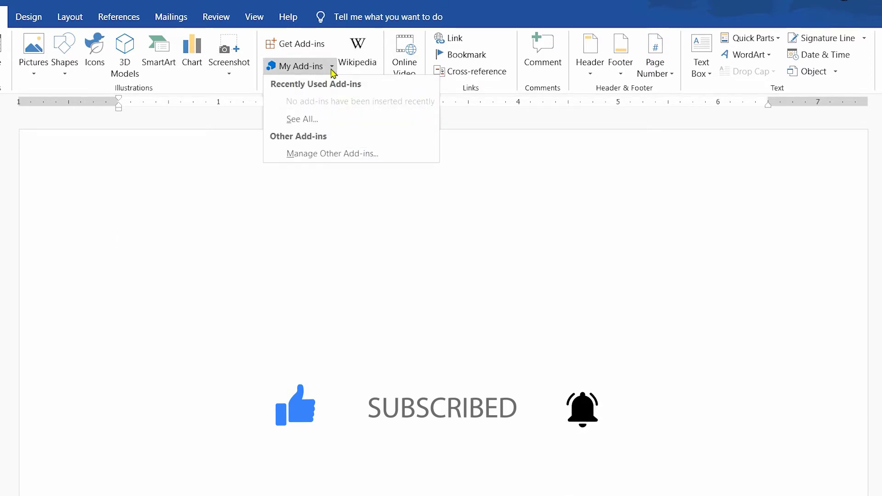
{"action": "left_click", "coordinate": [320, 115]}
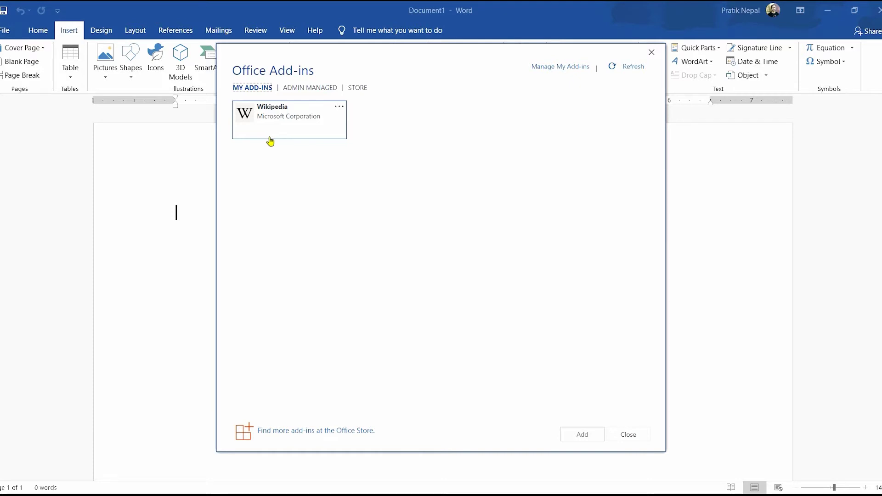
{"action": "left_click", "coordinate": [652, 53]}
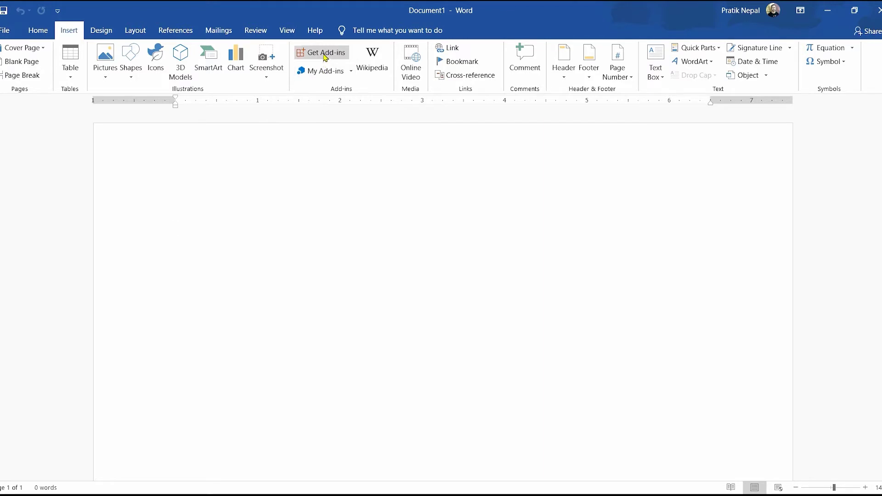
{"action": "left_click", "coordinate": [324, 57]}
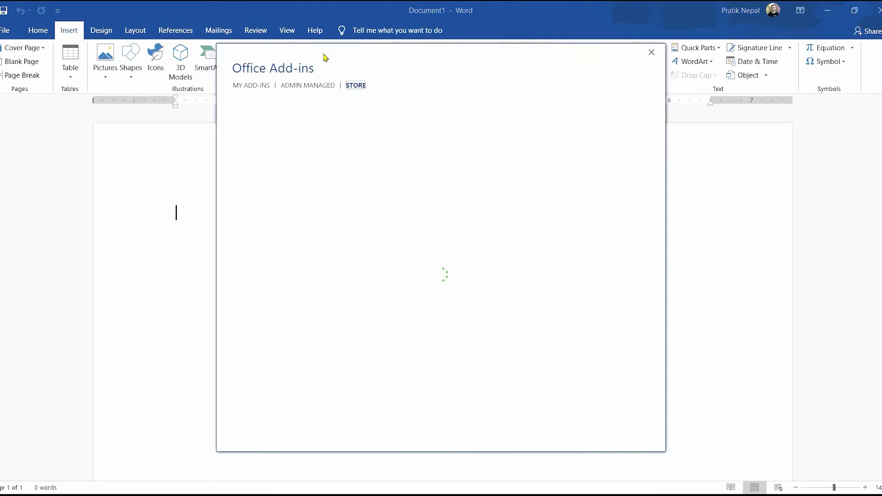
{"action": "left_click_drag", "start_coordinate": [336, 61], "coordinate": [408, 75]}
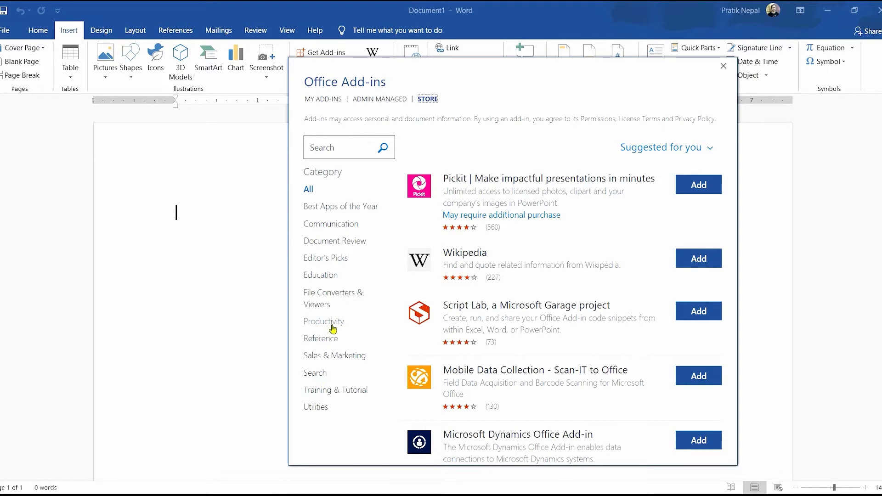
{"action": "left_click", "coordinate": [723, 65]}
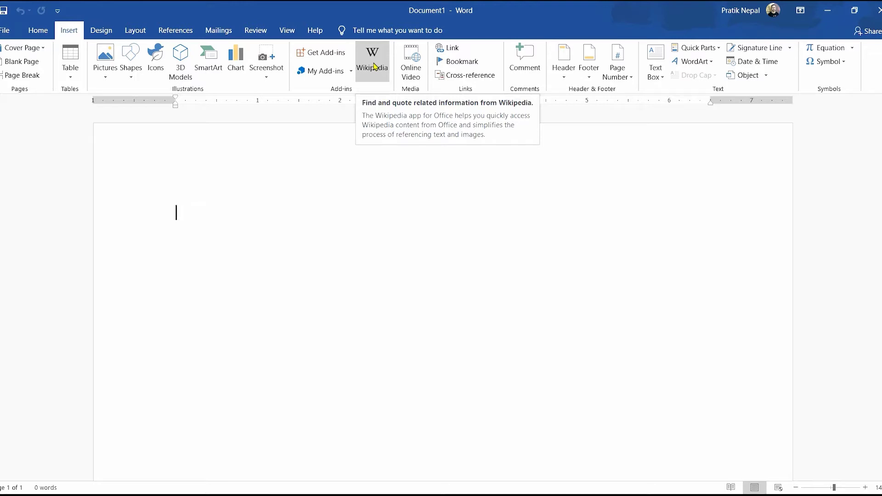
Search the Wikipedia pane for 'Nepali Currency', open the Nepalese rupee article, then close the pane.
{"action": "left_click", "coordinate": [373, 66]}
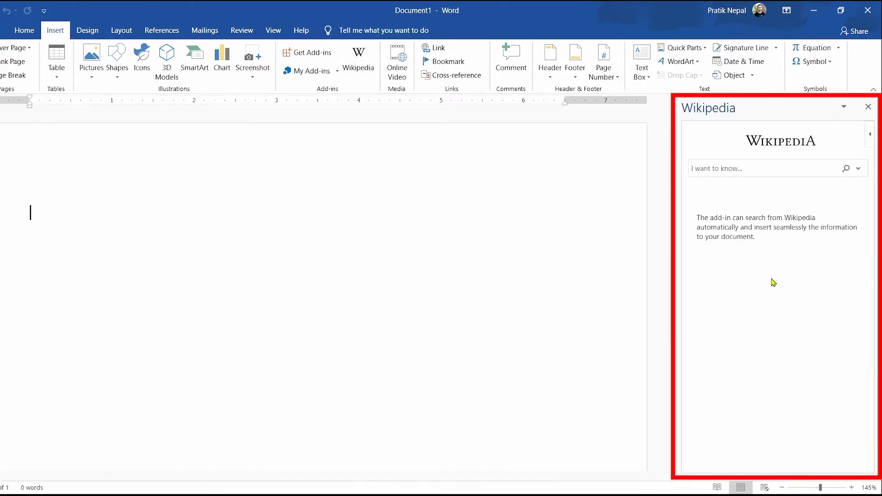
{"action": "left_click", "coordinate": [755, 170]}
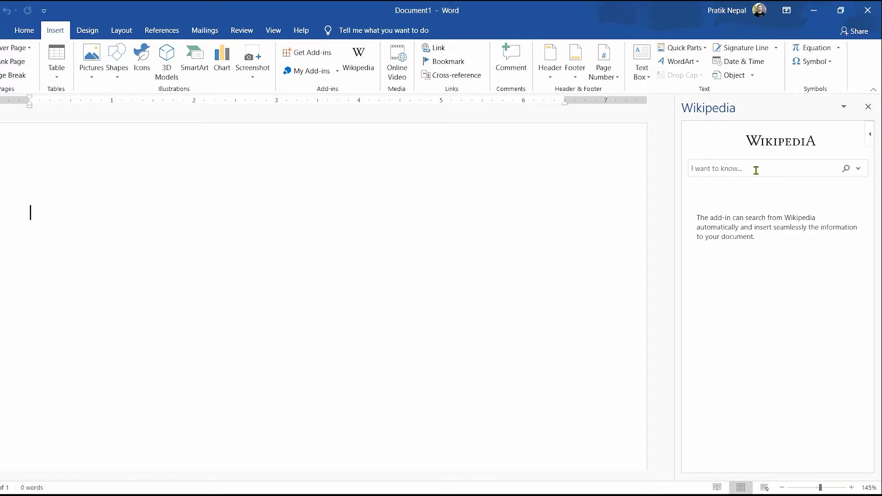
{"action": "type", "text": "Nepali Currency"}
{"action": "key", "text": "Return"}
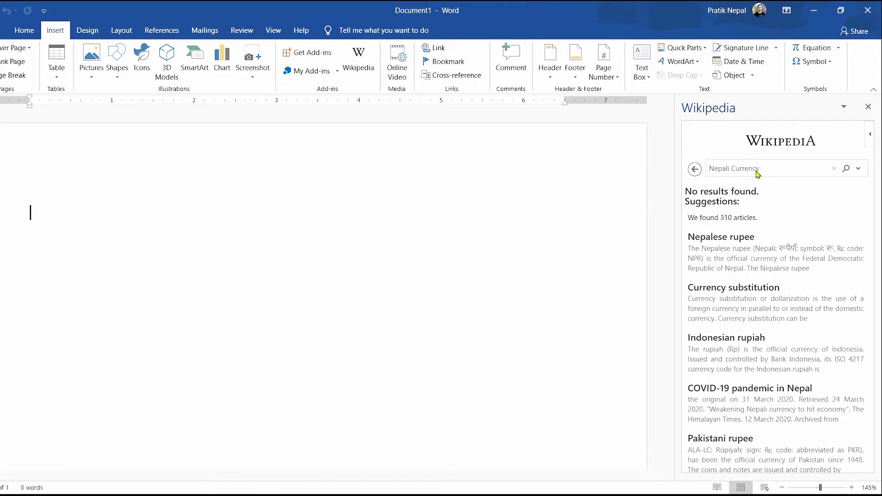
{"action": "left_click", "coordinate": [715, 239]}
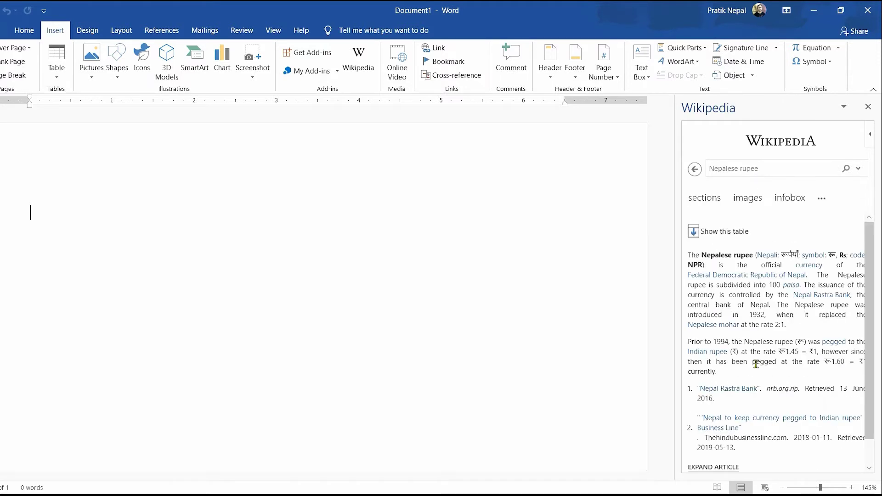
{"action": "left_click", "coordinate": [868, 106]}
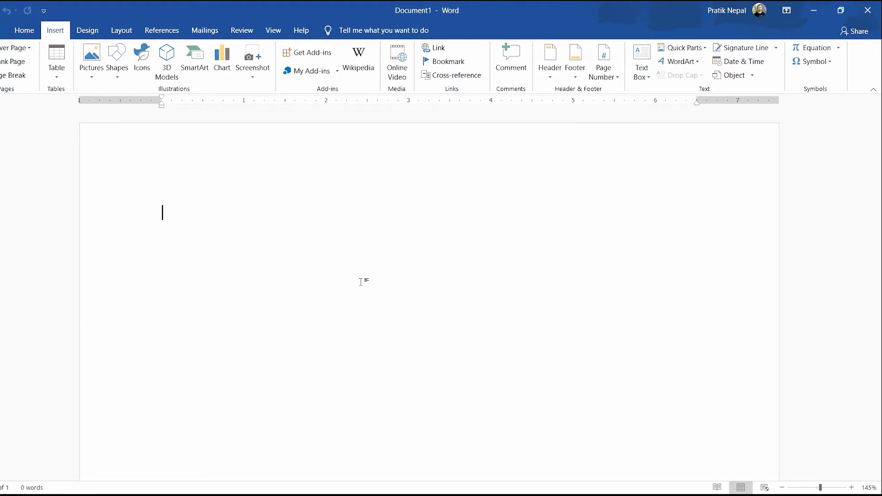
Start an Online Video insert and copy the Nepali typing tutorial's YouTube URL.
{"action": "left_click", "coordinate": [396, 72]}
{"action": "left_click", "coordinate": [393, 230]}
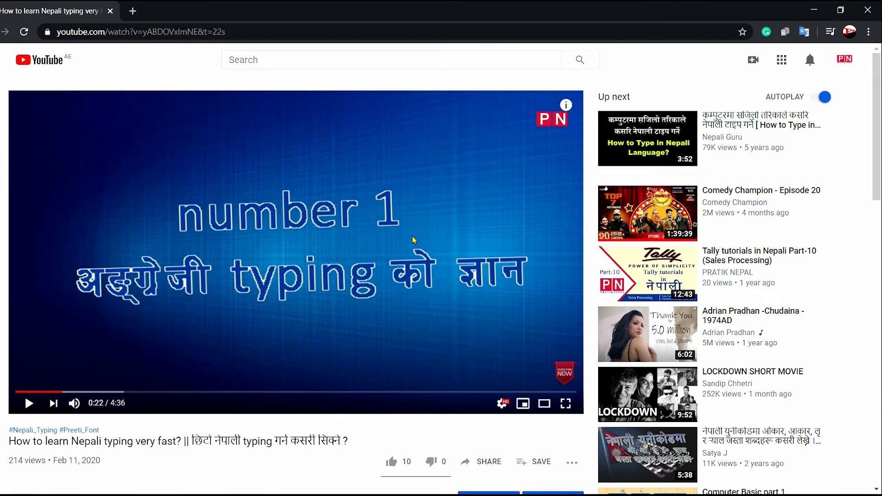
{"action": "right_click", "coordinate": [345, 218]}
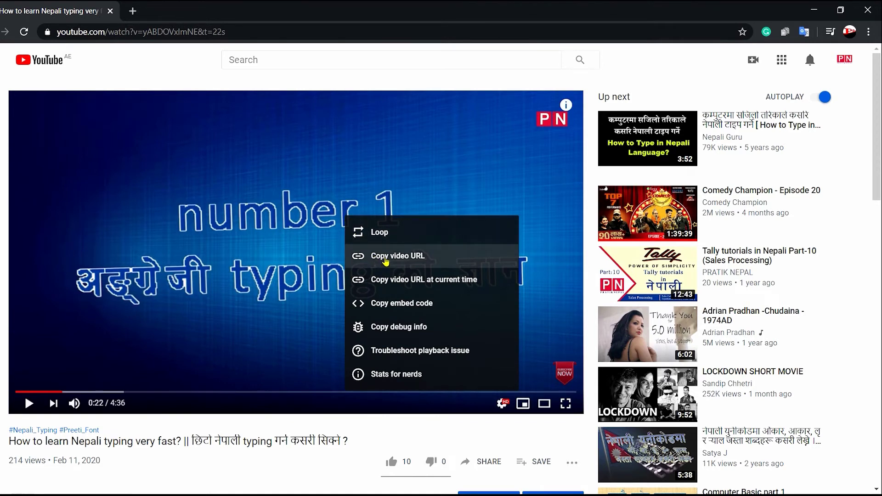
{"action": "left_click", "coordinate": [386, 257]}
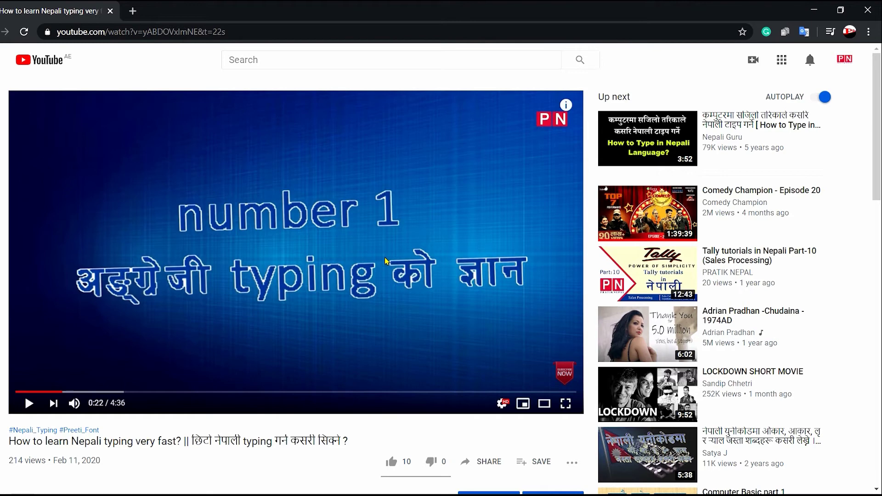
{"action": "left_click", "coordinate": [813, 9]}
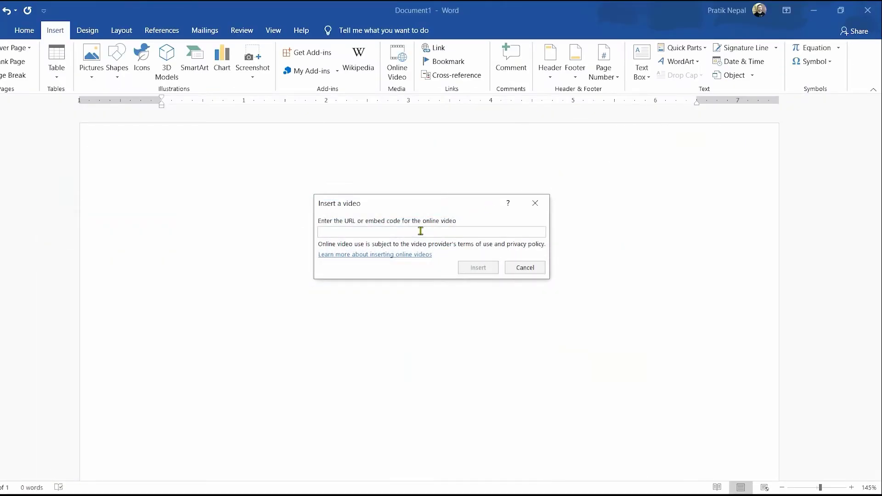
Paste the copied YouTube URL into the Online Video box and insert the video.
{"action": "right_click", "coordinate": [405, 232]}
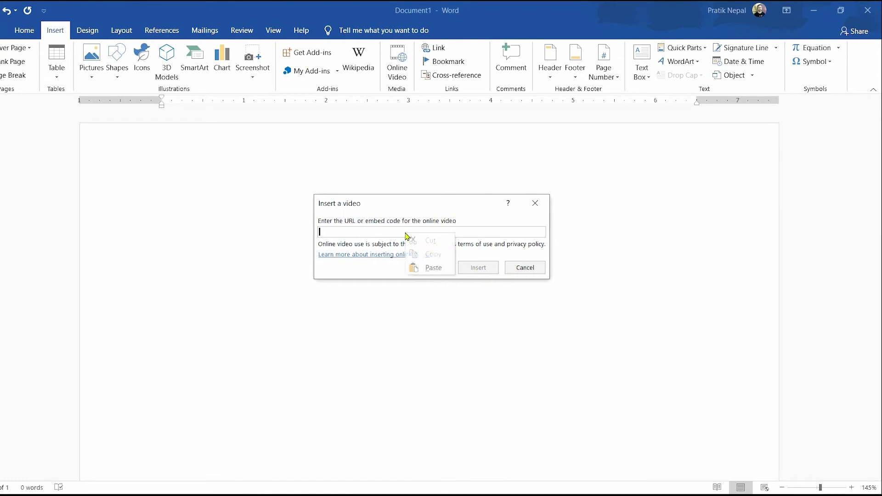
{"action": "left_click", "coordinate": [430, 268]}
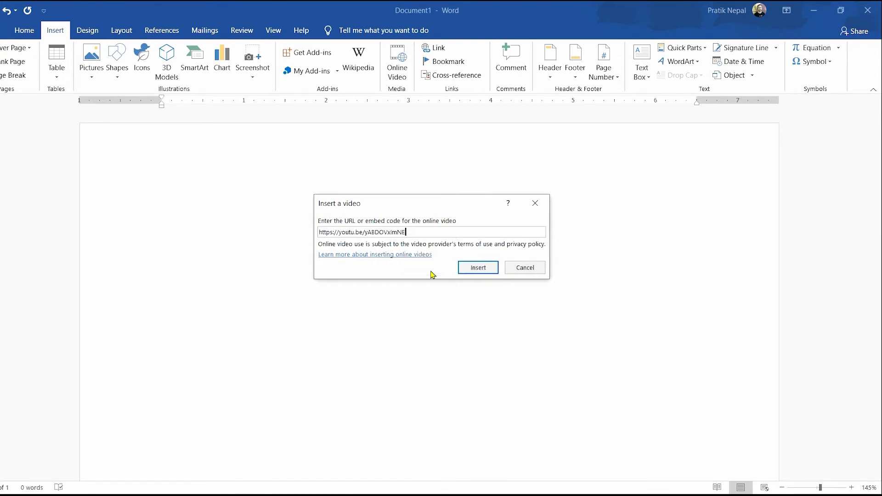
{"action": "left_click", "coordinate": [478, 268]}
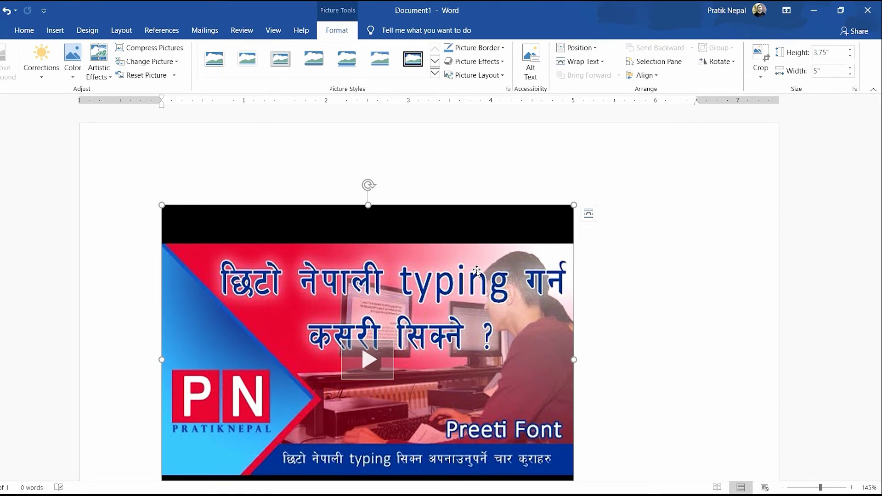
Resize the embedded video to 5.06 by 3.27 inches and open its player.
{"action": "left_click_drag", "start_coordinate": [574, 205], "coordinate": [478, 277]}
{"action": "left_click_drag", "start_coordinate": [480, 323], "coordinate": [581, 323]}
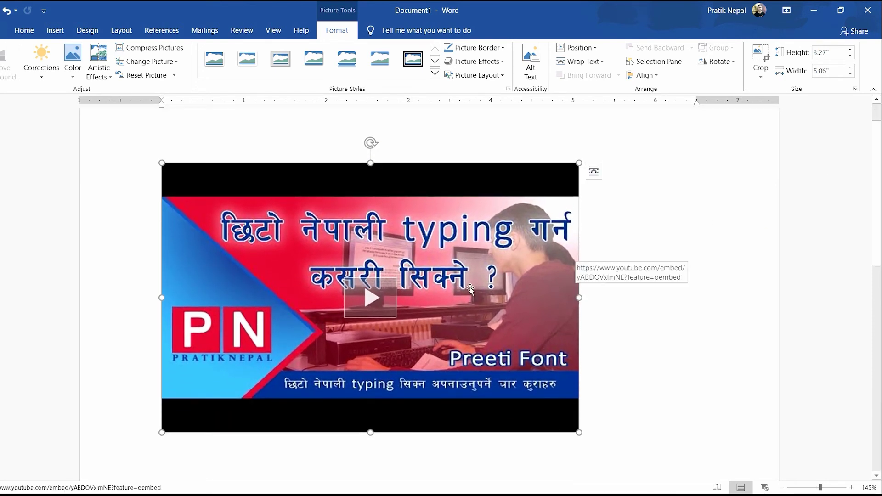
{"action": "left_click", "coordinate": [367, 304]}
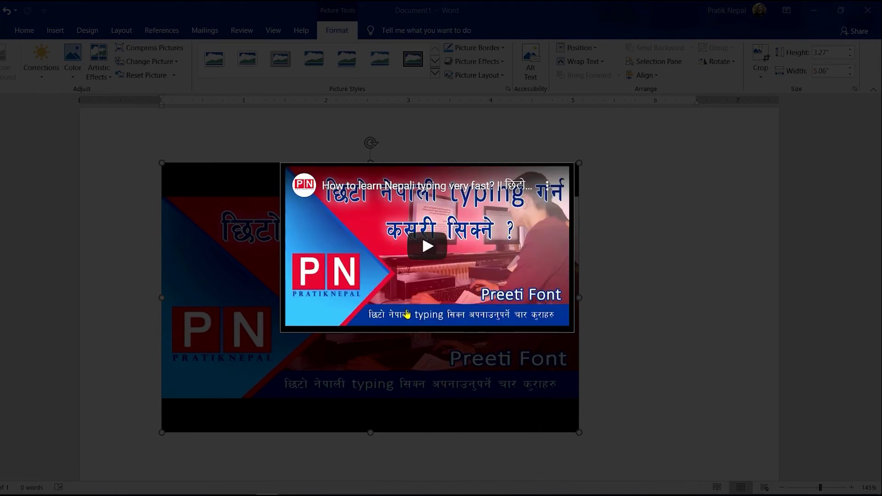
Play the embedded Nepali typing video muted, skip ahead, and close the player.
{"action": "left_click", "coordinate": [427, 249]}
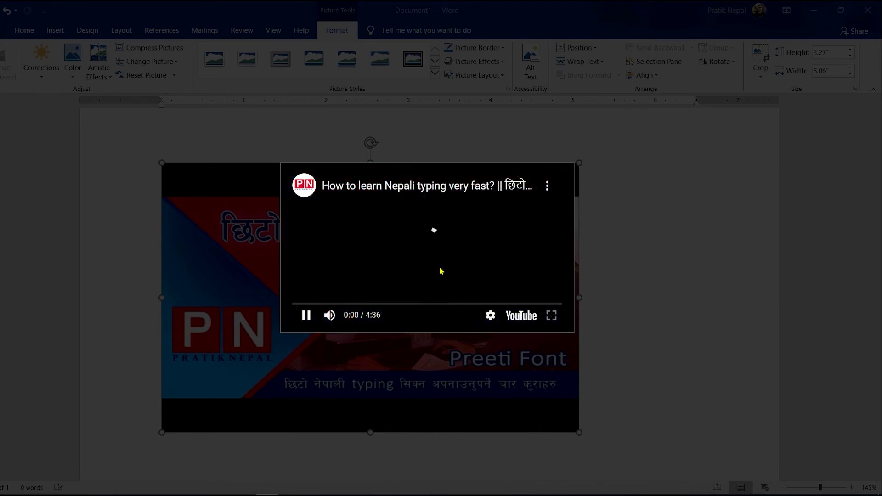
{"action": "left_click", "coordinate": [330, 315]}
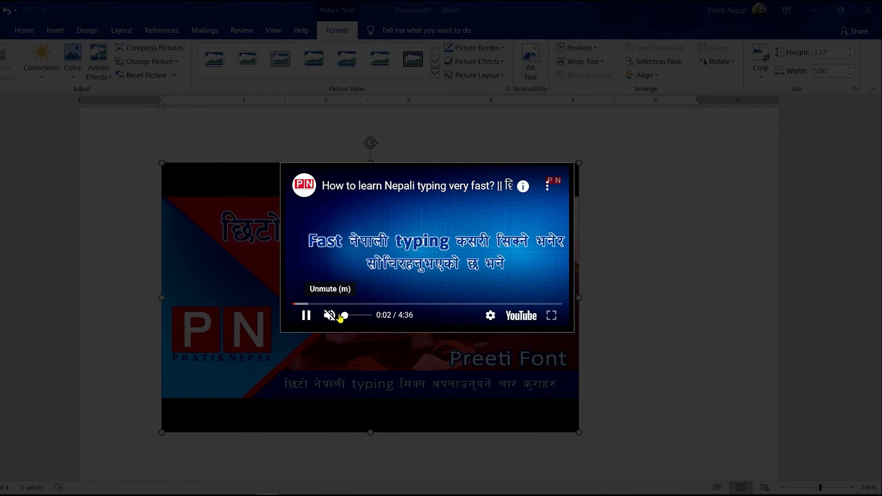
{"action": "left_click_drag", "start_coordinate": [295, 304], "coordinate": [398, 313]}
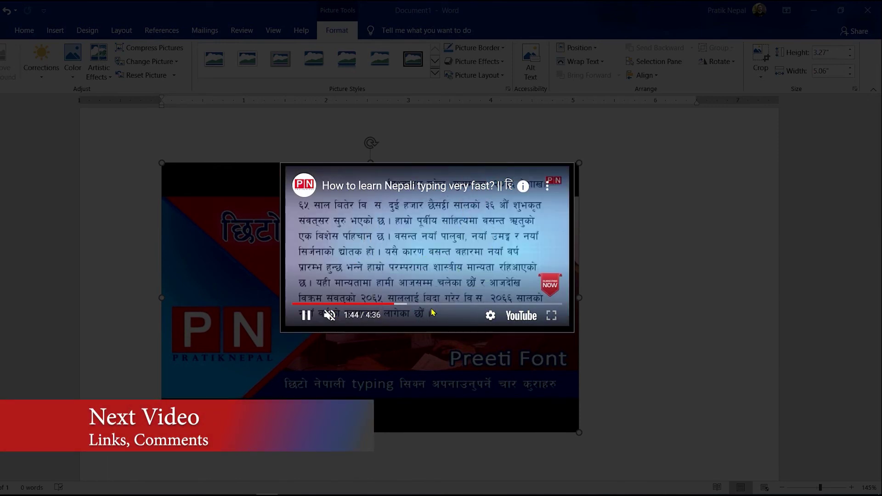
{"action": "left_click", "coordinate": [722, 254]}
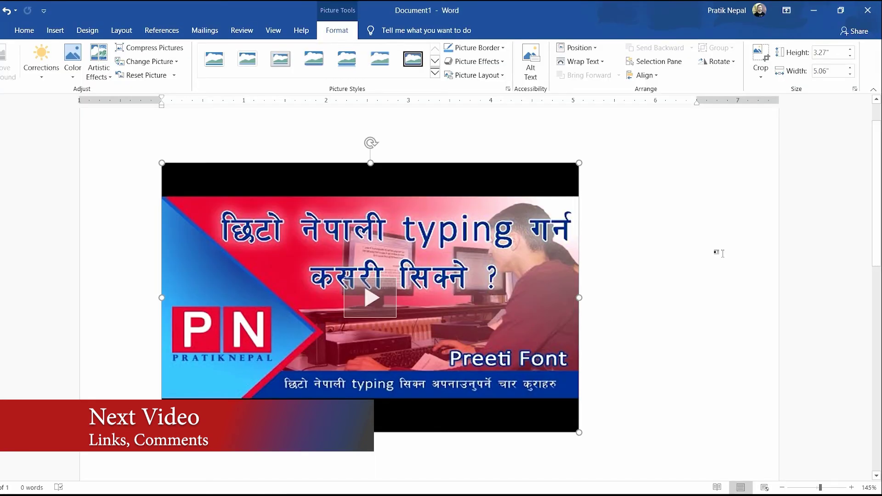
Return from picture formatting to the Insert ribbon tab.
{"action": "left_click", "coordinate": [56, 30]}
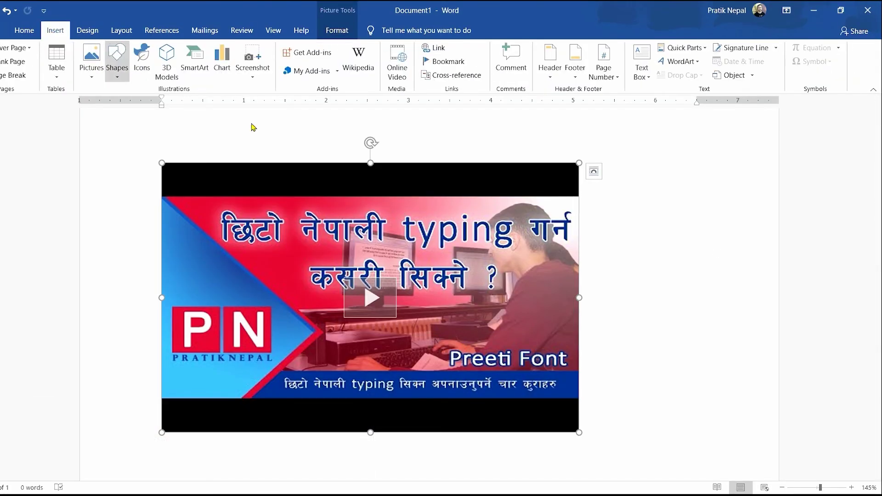